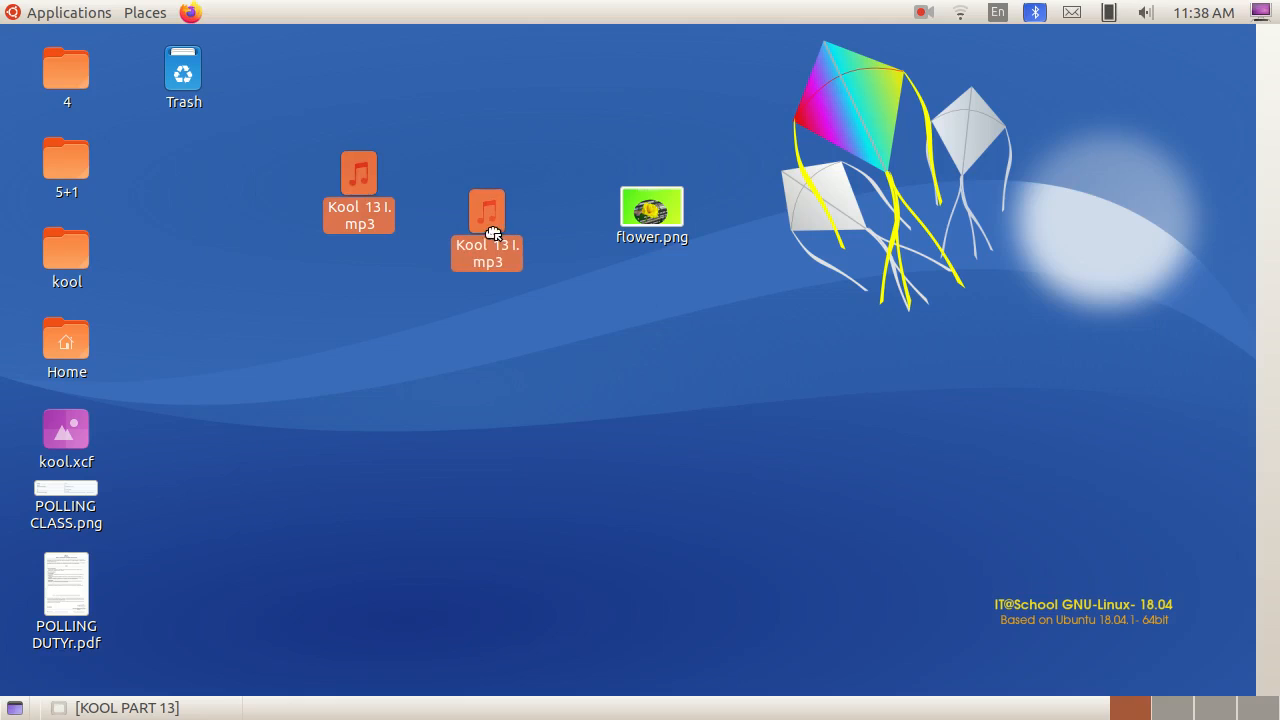
Arrange Kool 13 I.mp3 and flower.png side by side in the open area of the desktop
left_click(640, 262)
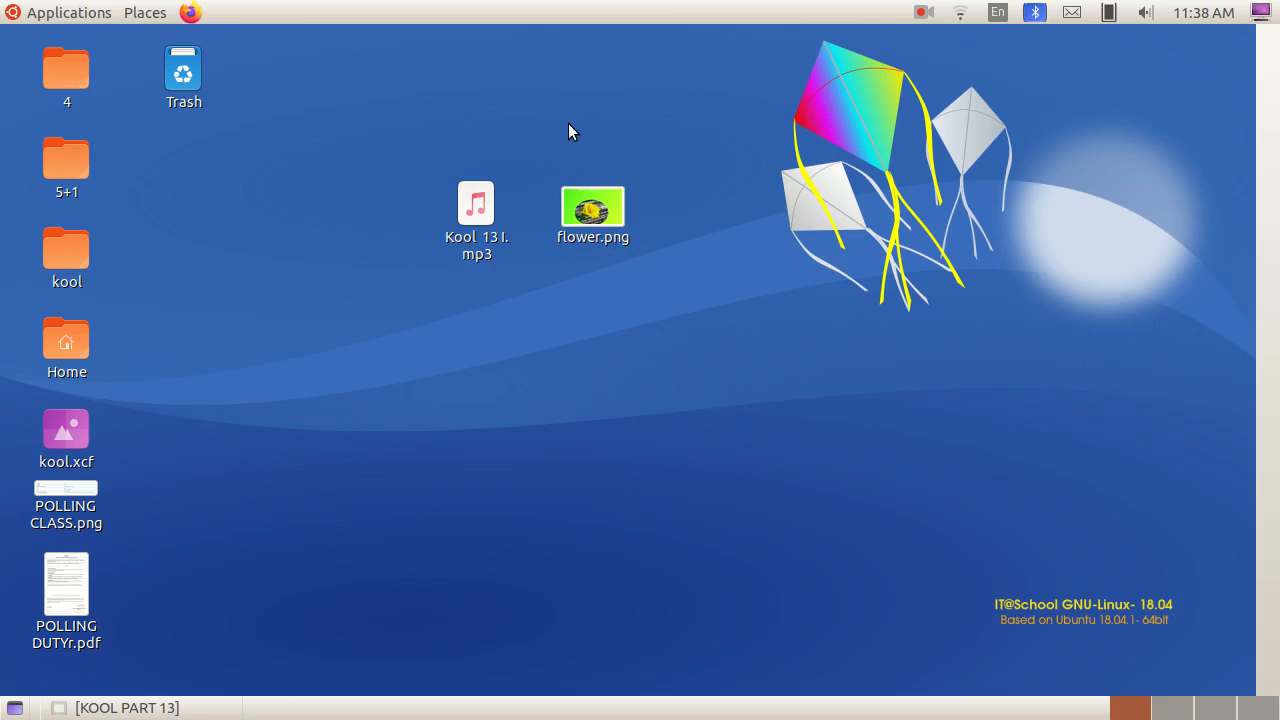
left_click_drag(580, 210, 695, 243)
left_click(662, 321)
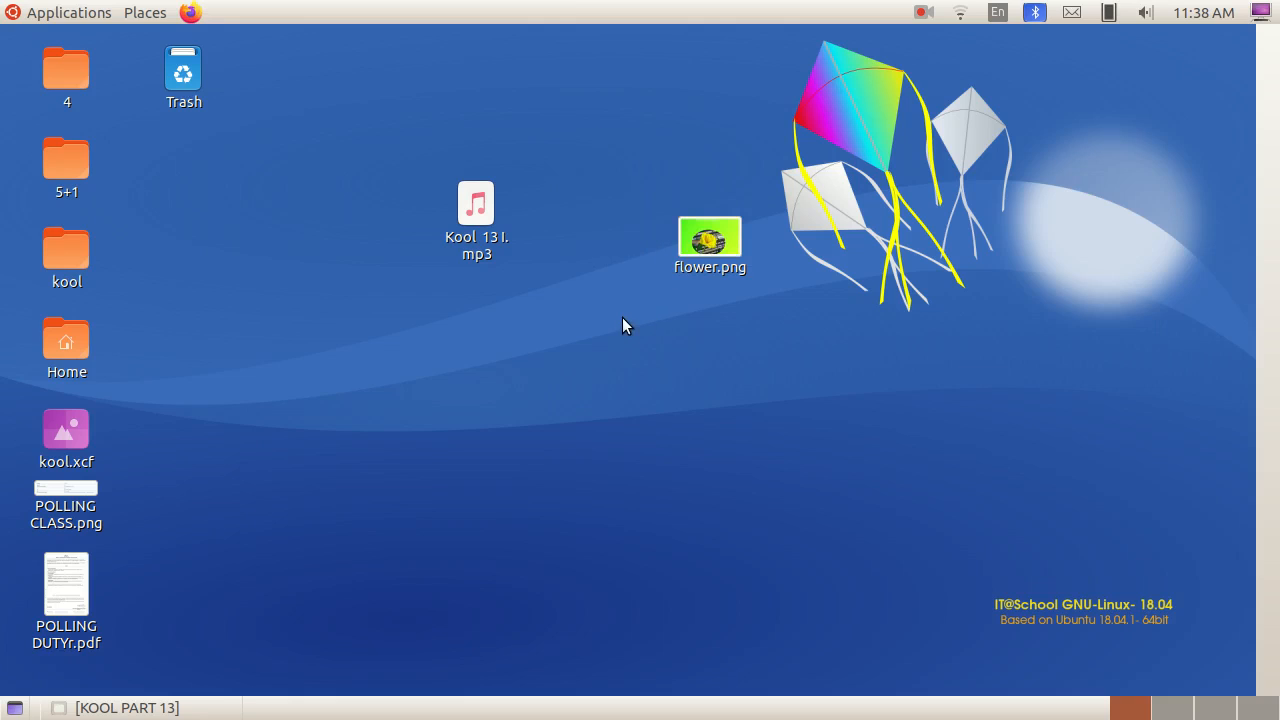
left_click_drag(477, 210, 539, 219)
left_click_drag(729, 244, 670, 230)
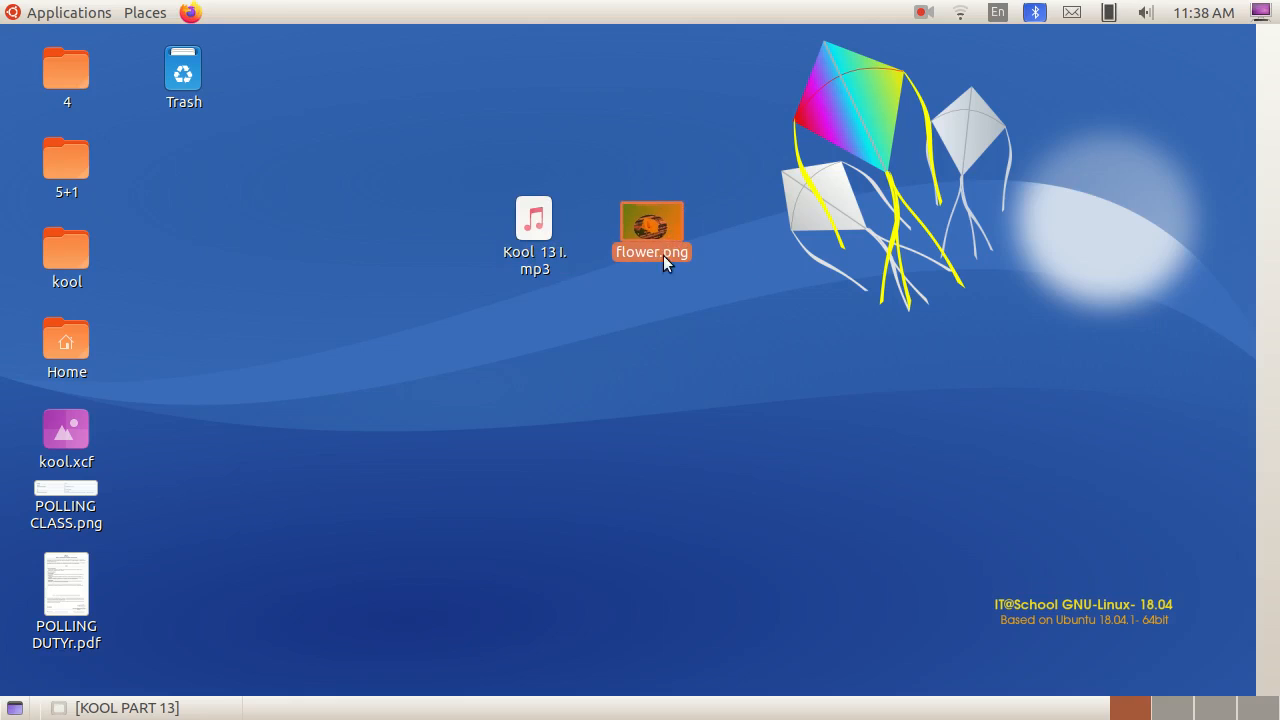
left_click(557, 253)
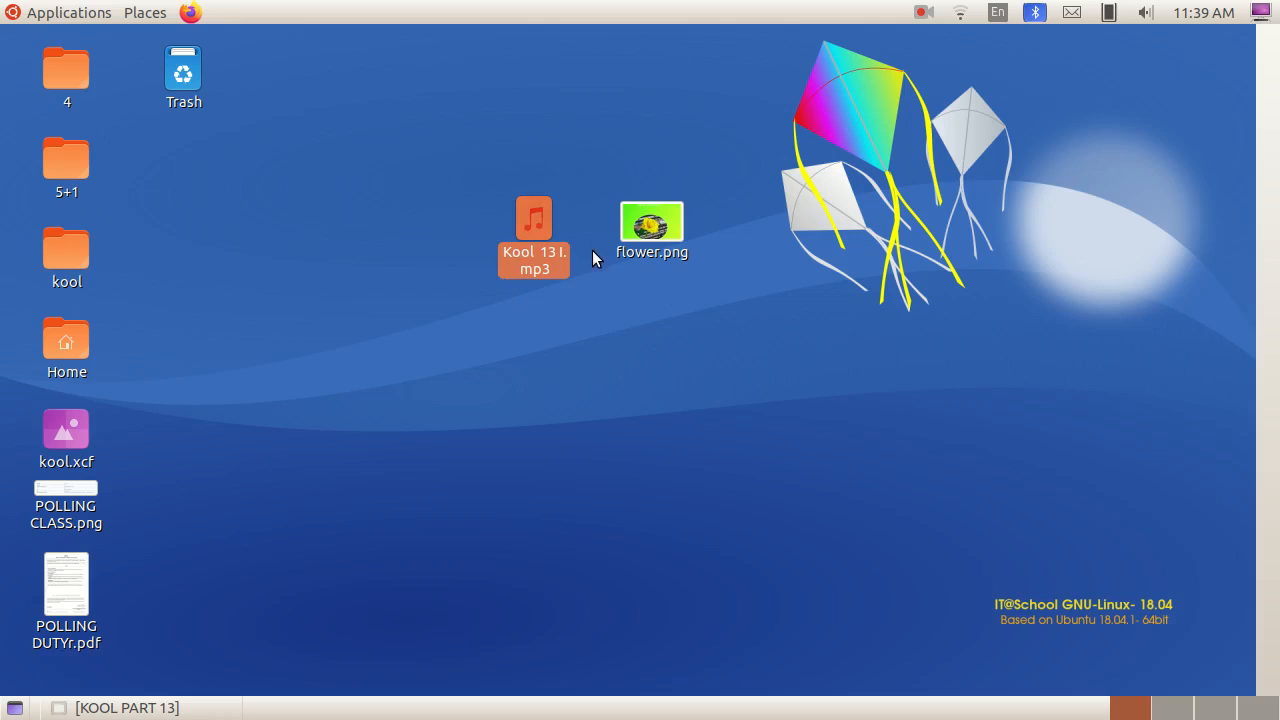
left_click_drag(529, 215, 500, 207)
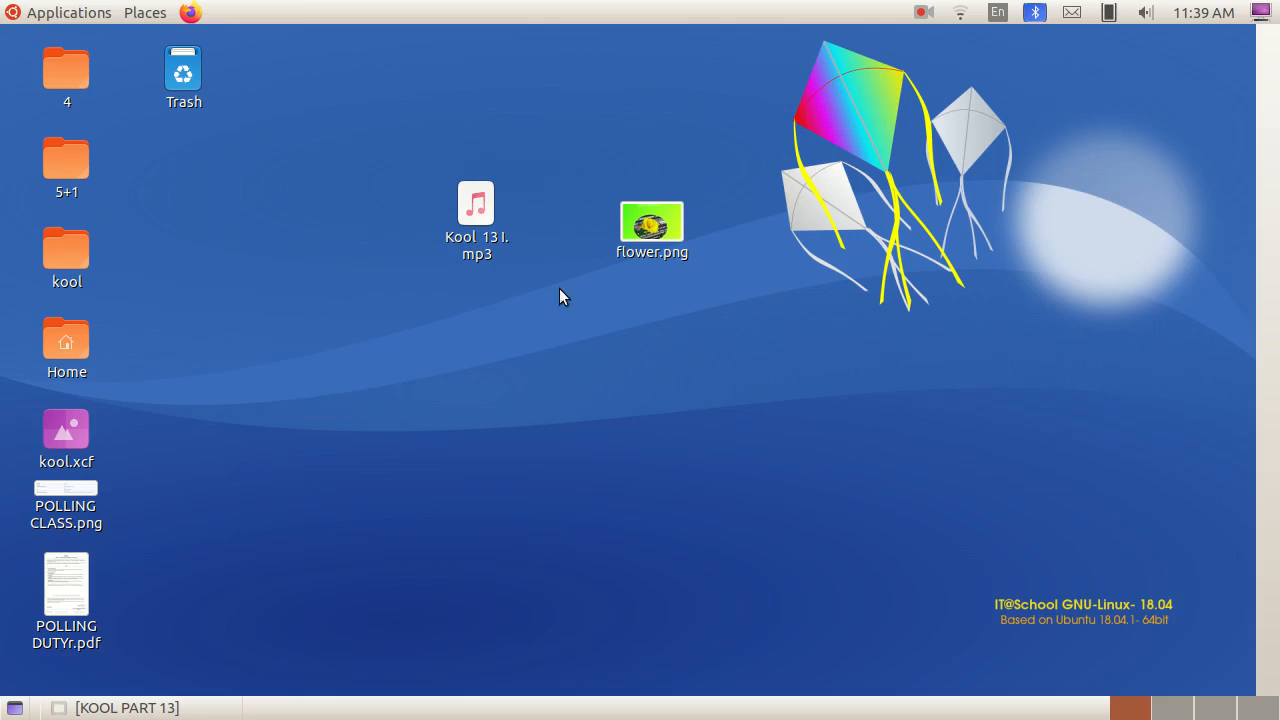
left_click_drag(665, 222, 606, 209)
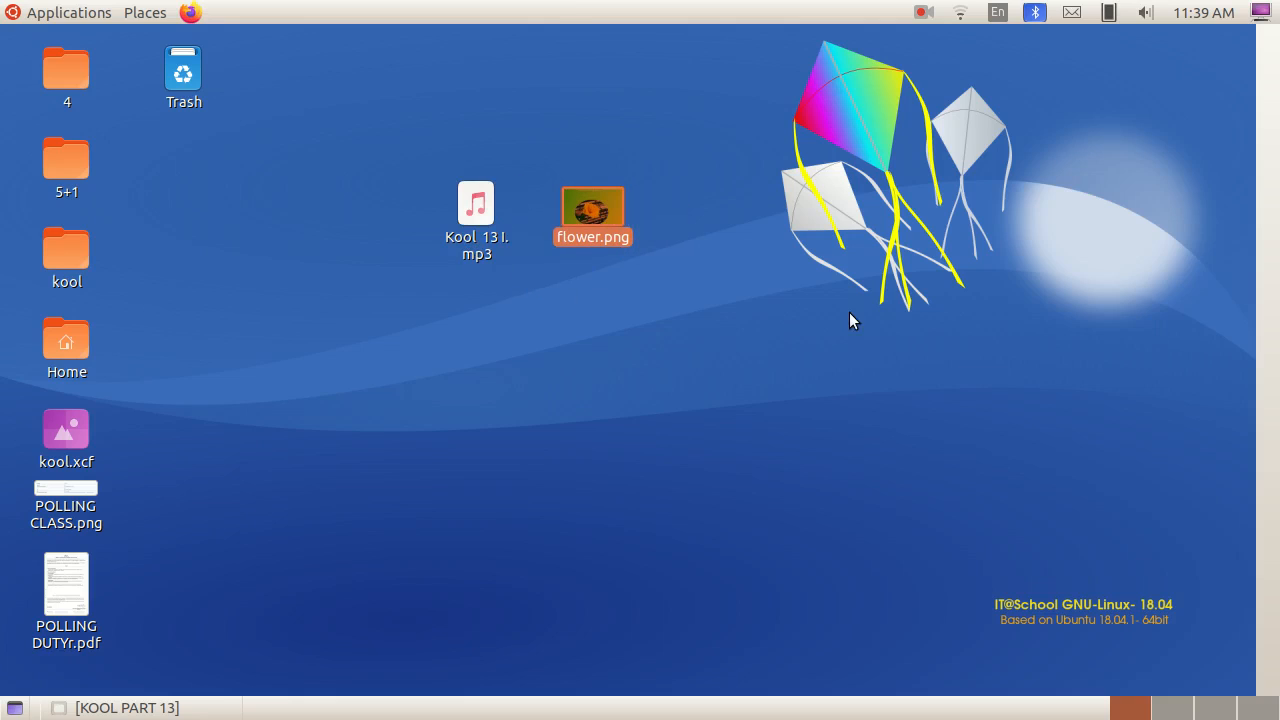
left_click(552, 382)
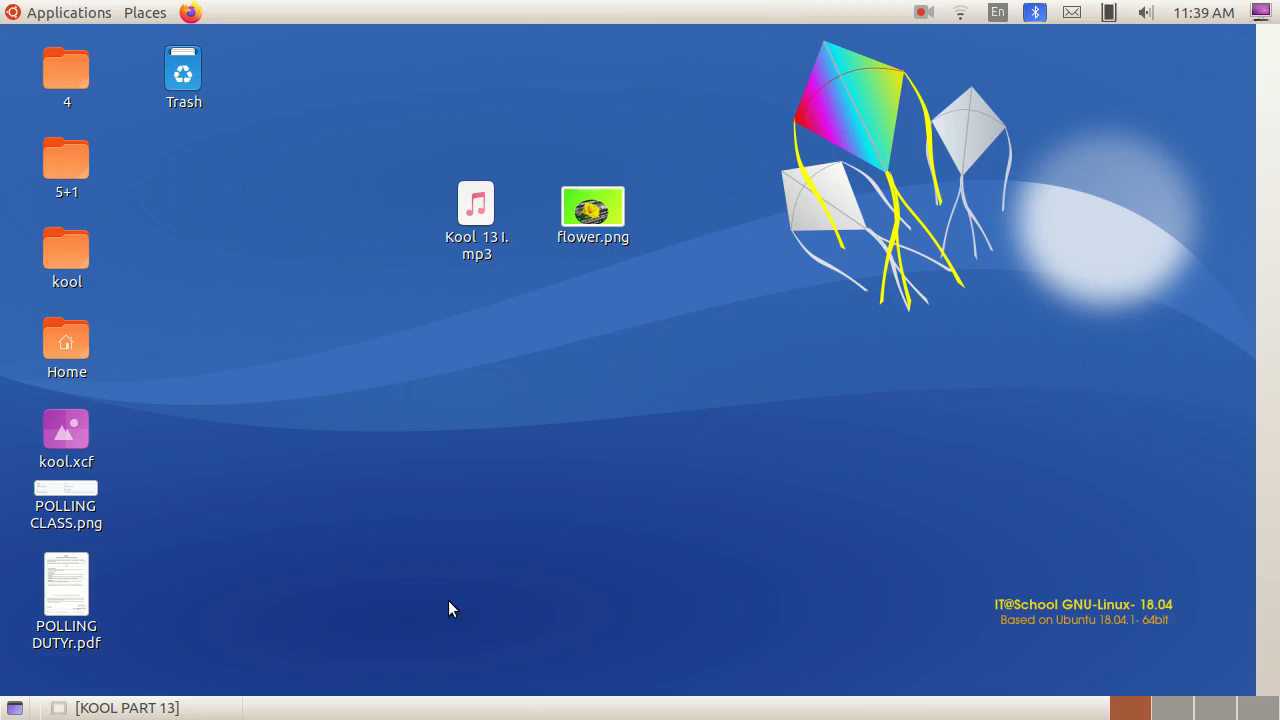
Create a desktop folder called "name" and place it below the audio and image files
right_click(600, 316)
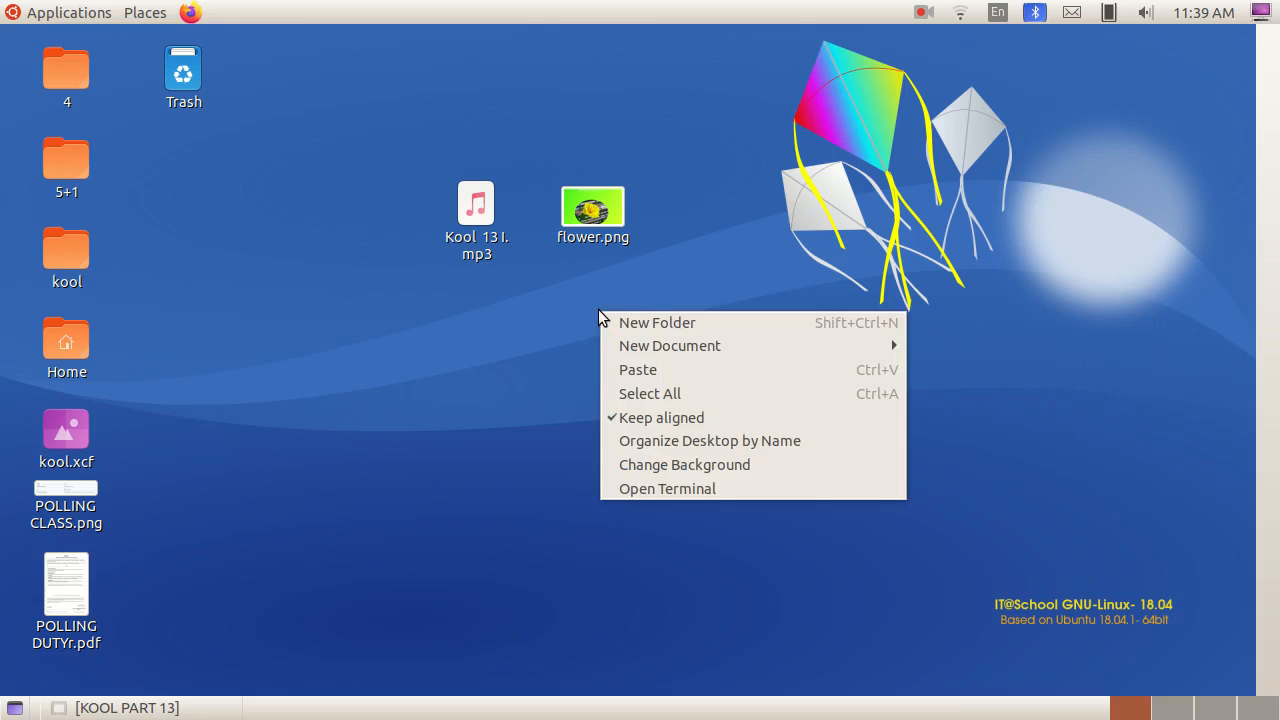
left_click(674, 325)
type("name")
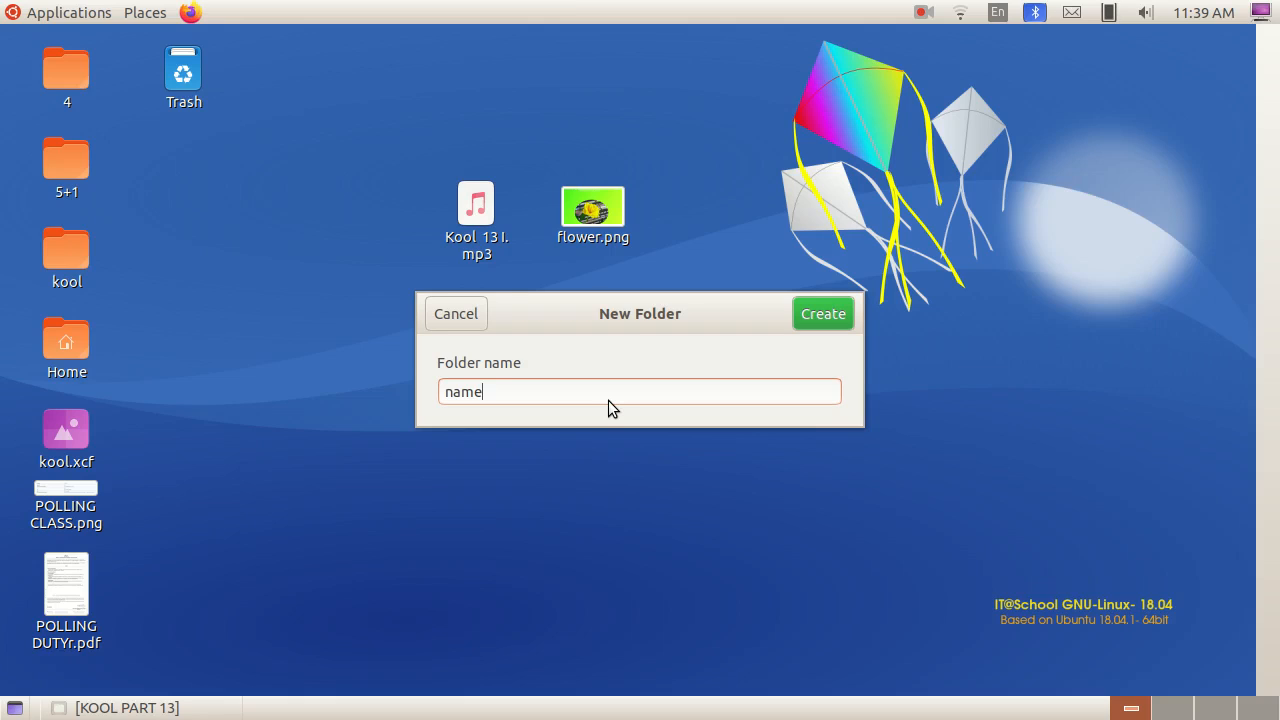
left_click(824, 320)
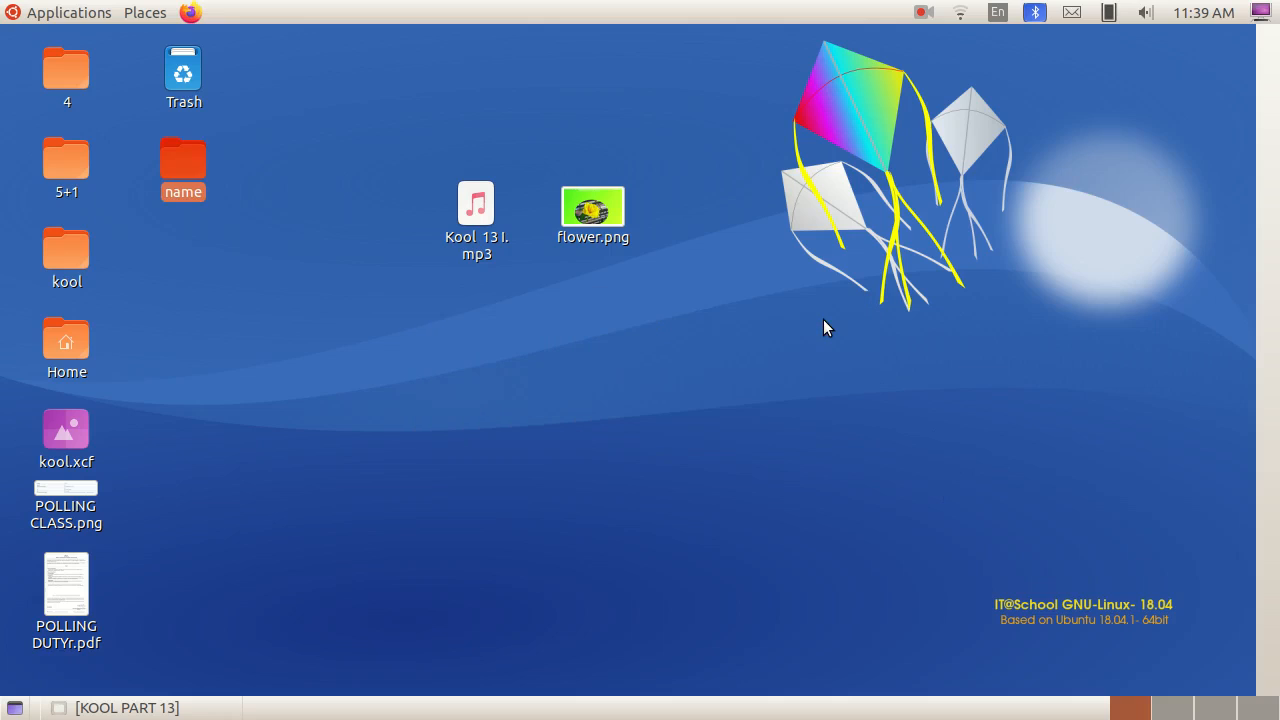
left_click_drag(182, 174, 720, 396)
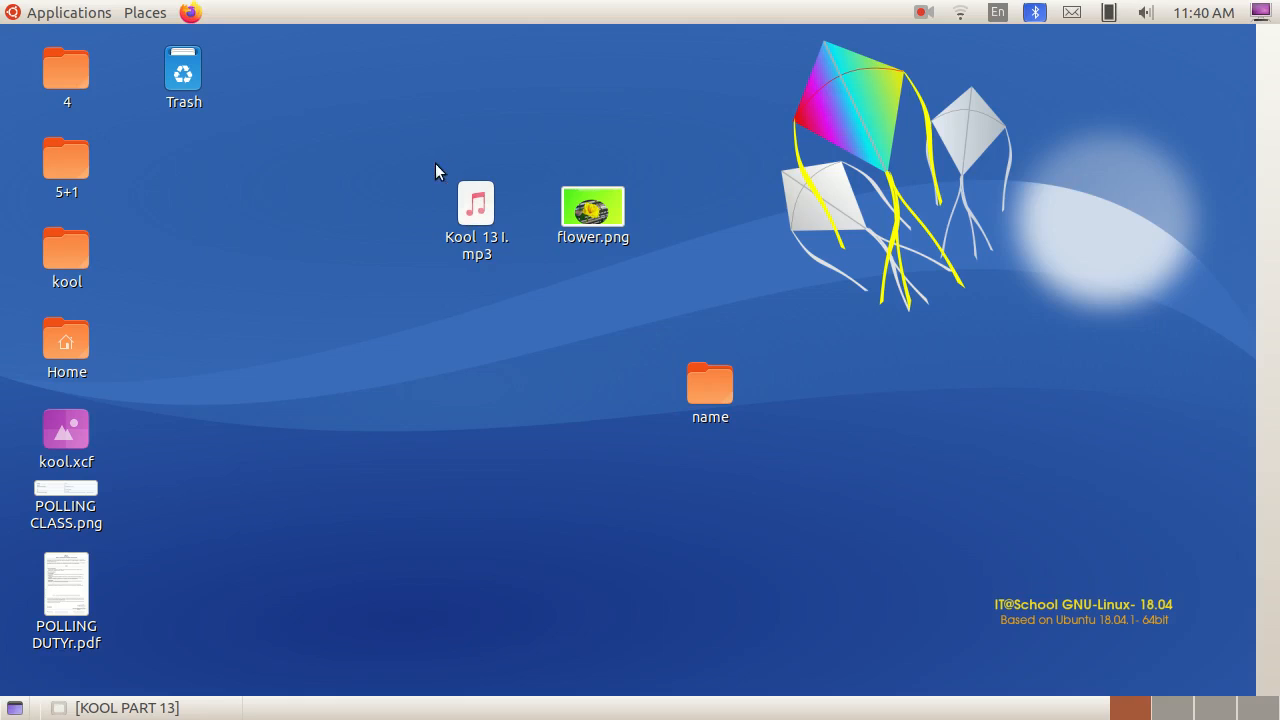
Move Kool 13 I.mp3 and flower.png into the "name" folder and check the folder's contents
left_click(474, 215)
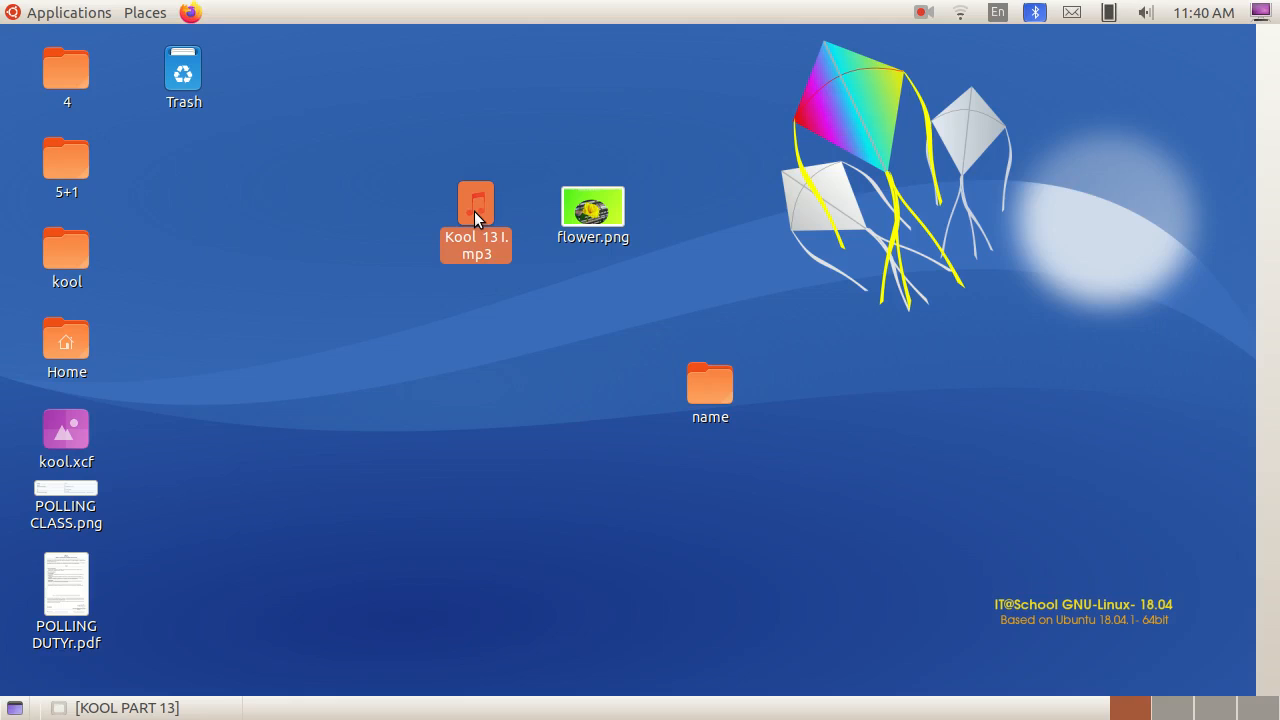
left_click(617, 208)
left_click(466, 207)
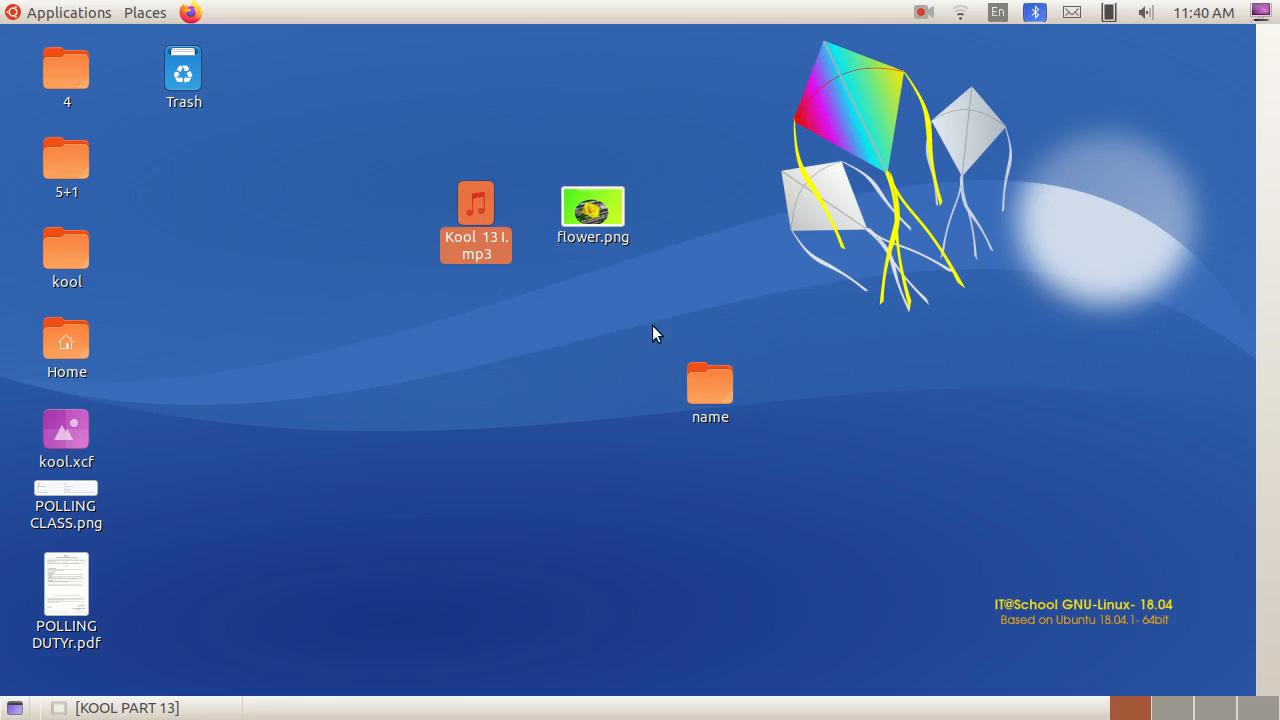
left_click(707, 394)
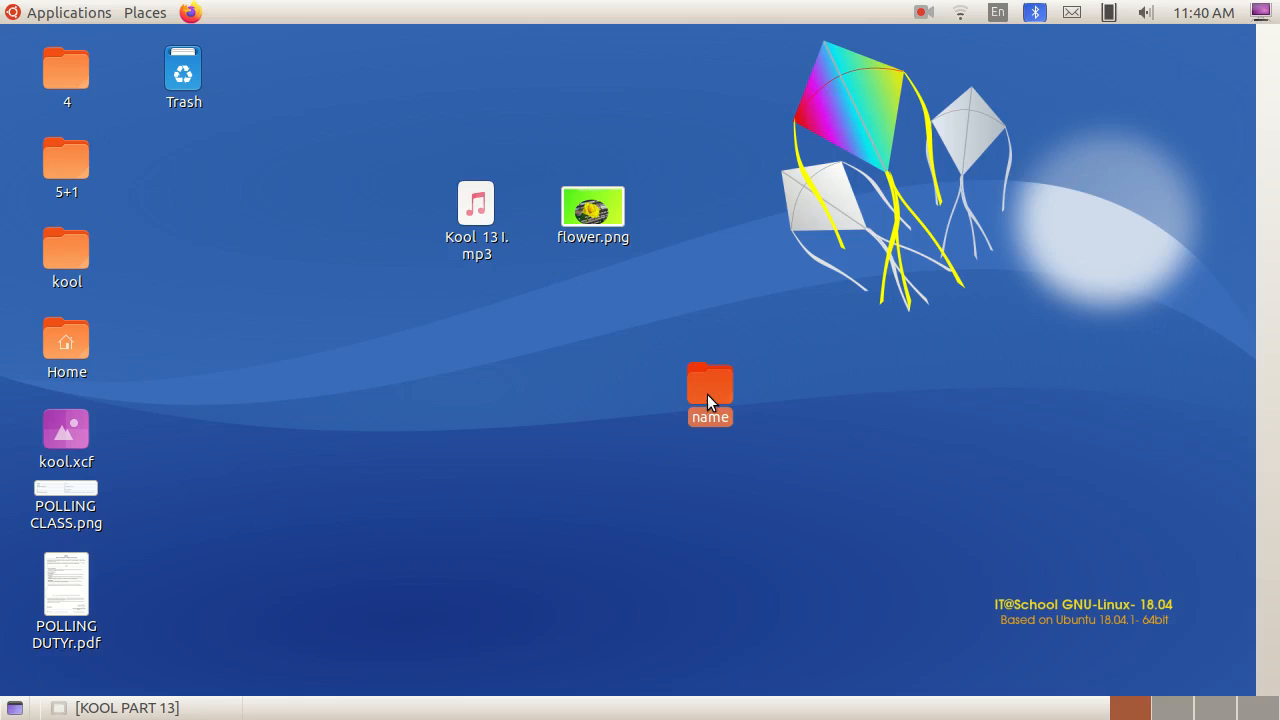
left_click(653, 458)
left_click_drag(483, 200, 726, 389)
left_click_drag(605, 219, 729, 405)
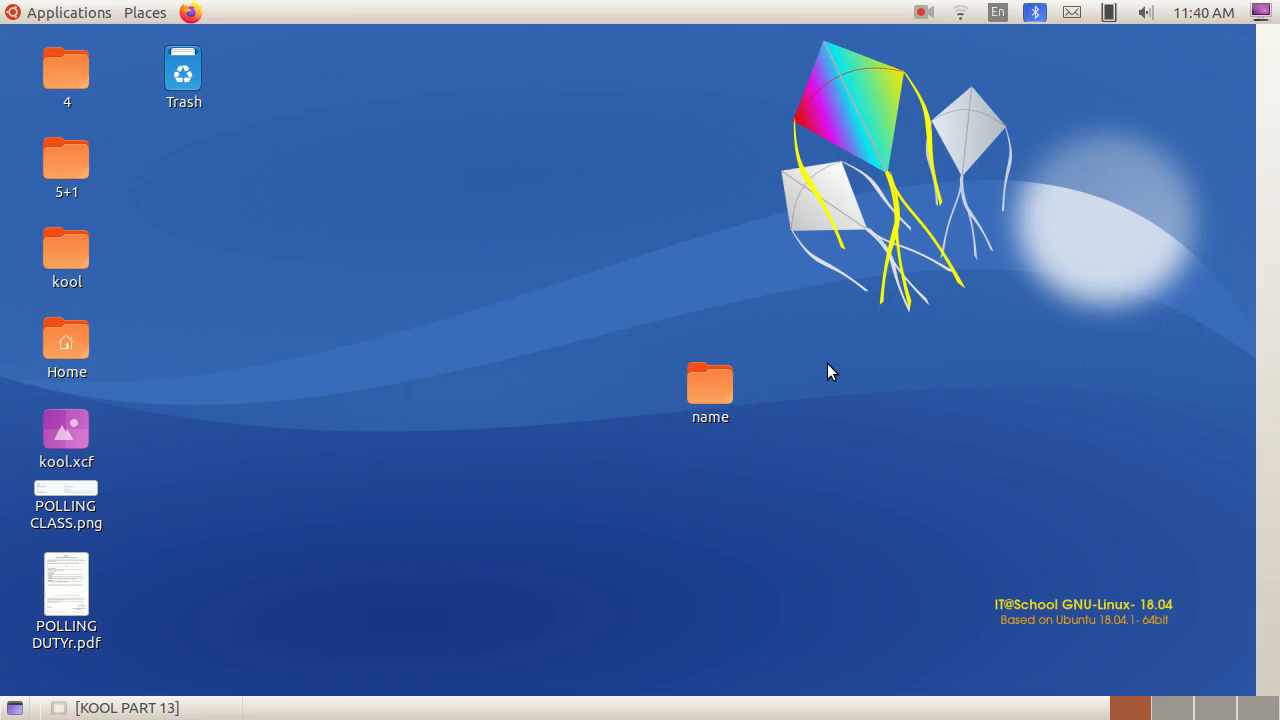
double_click(718, 390)
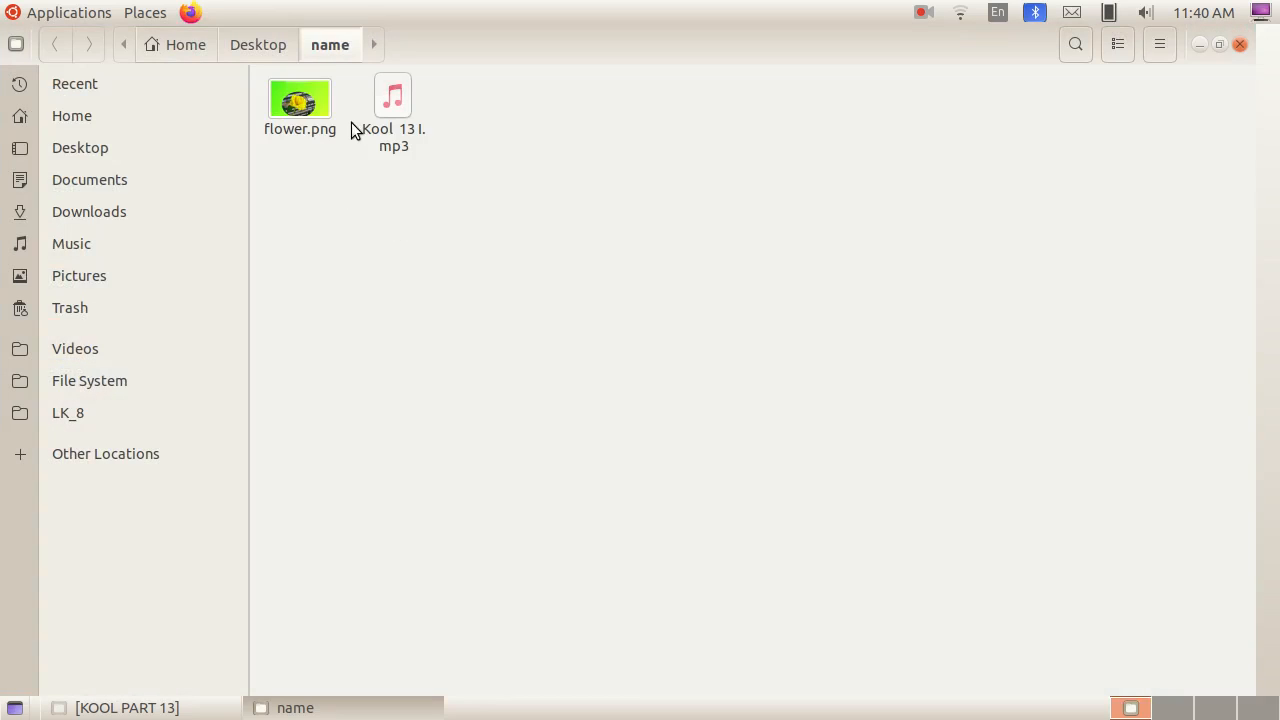
left_click(1240, 44)
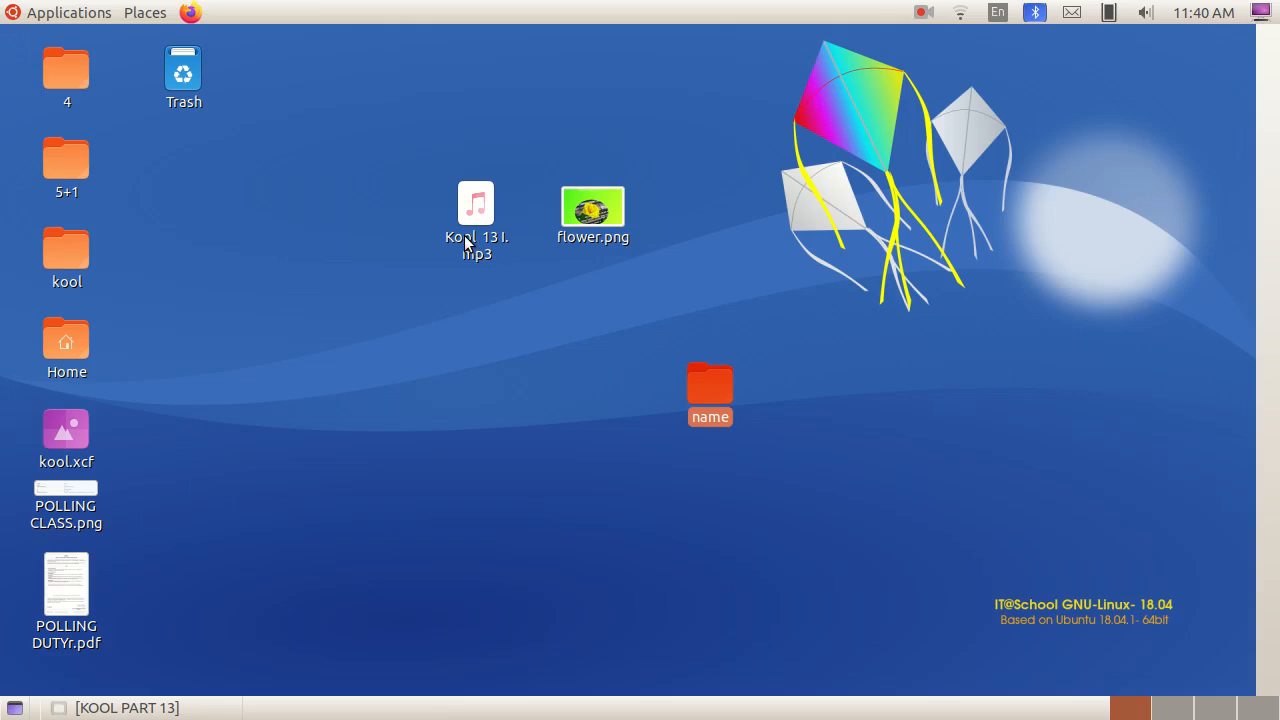
Copy Kool 13 I.mp3 and flower.png together into the "name" folder and close the folder window
left_click_drag(425, 150, 697, 265)
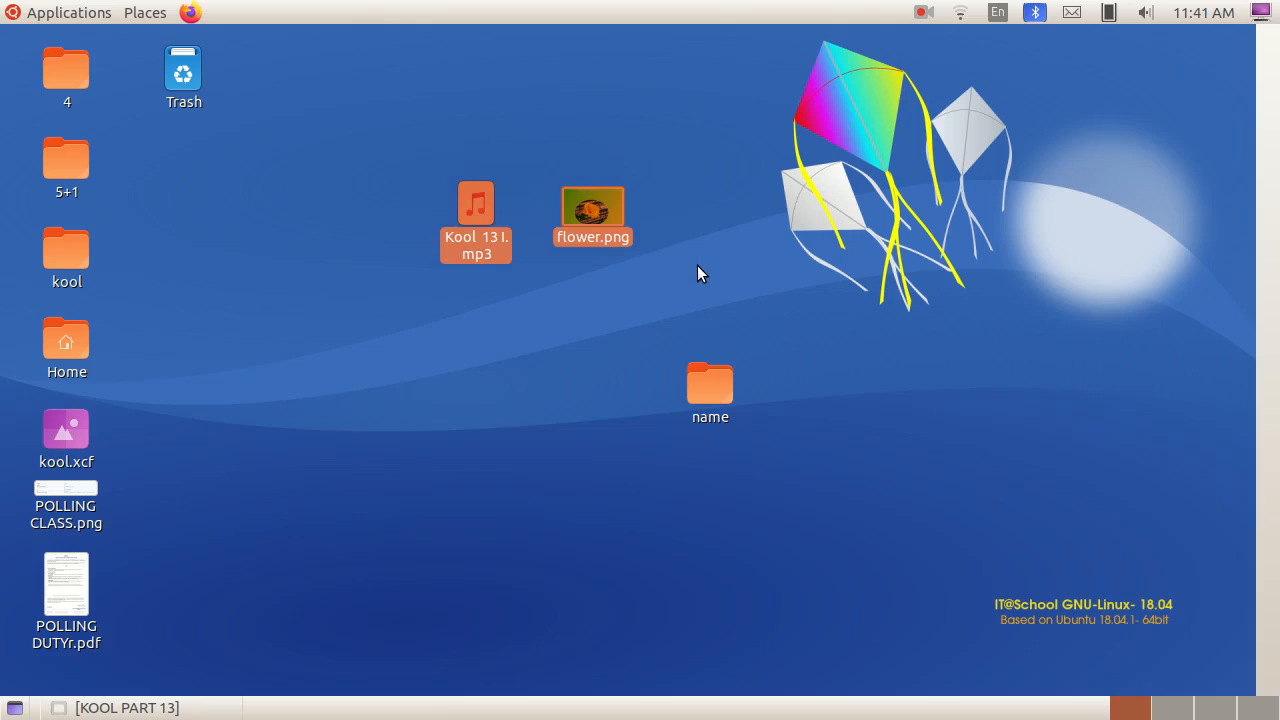
right_click(573, 210)
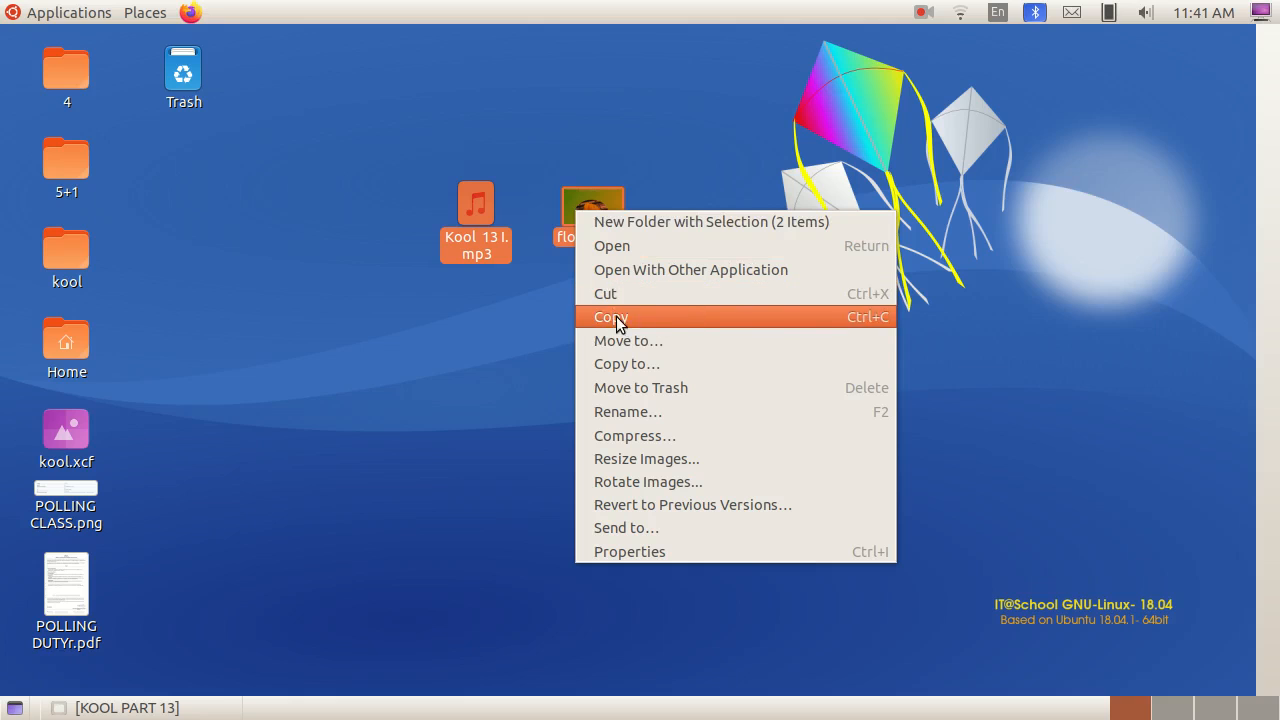
left_click(664, 316)
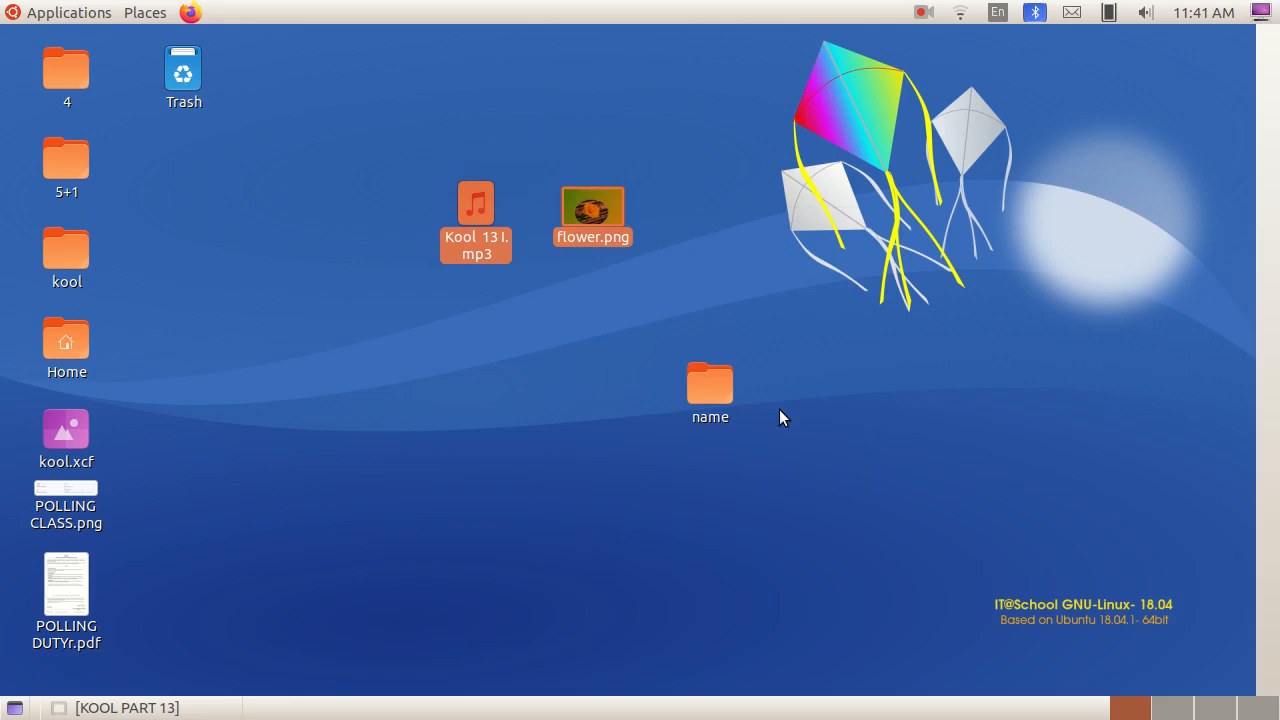
double_click(724, 389)
right_click(285, 140)
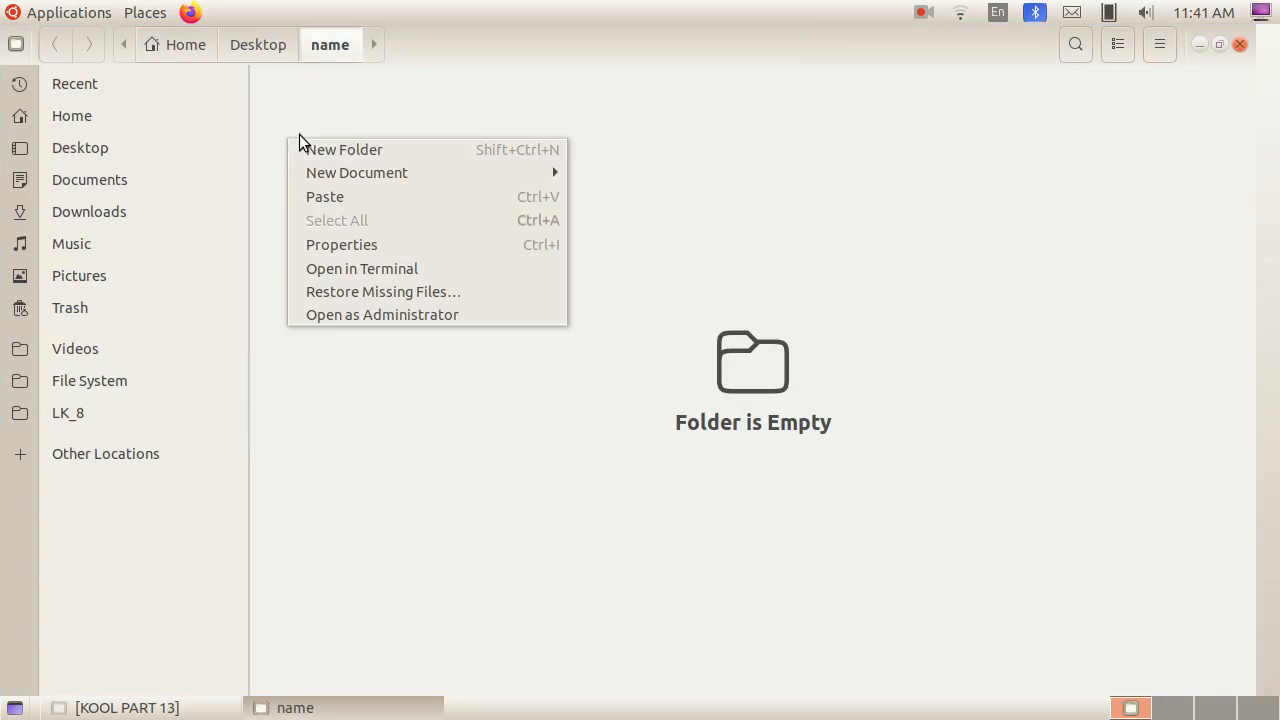
left_click(363, 197)
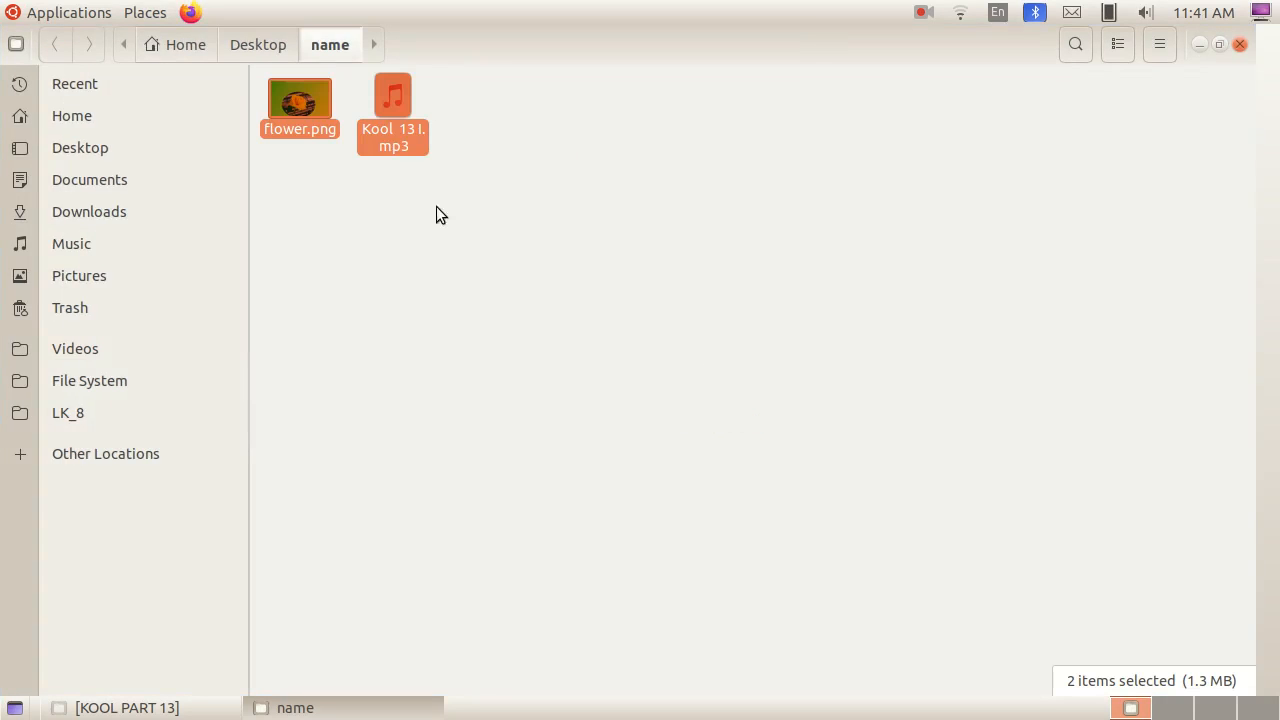
left_click(630, 214)
left_click(1240, 45)
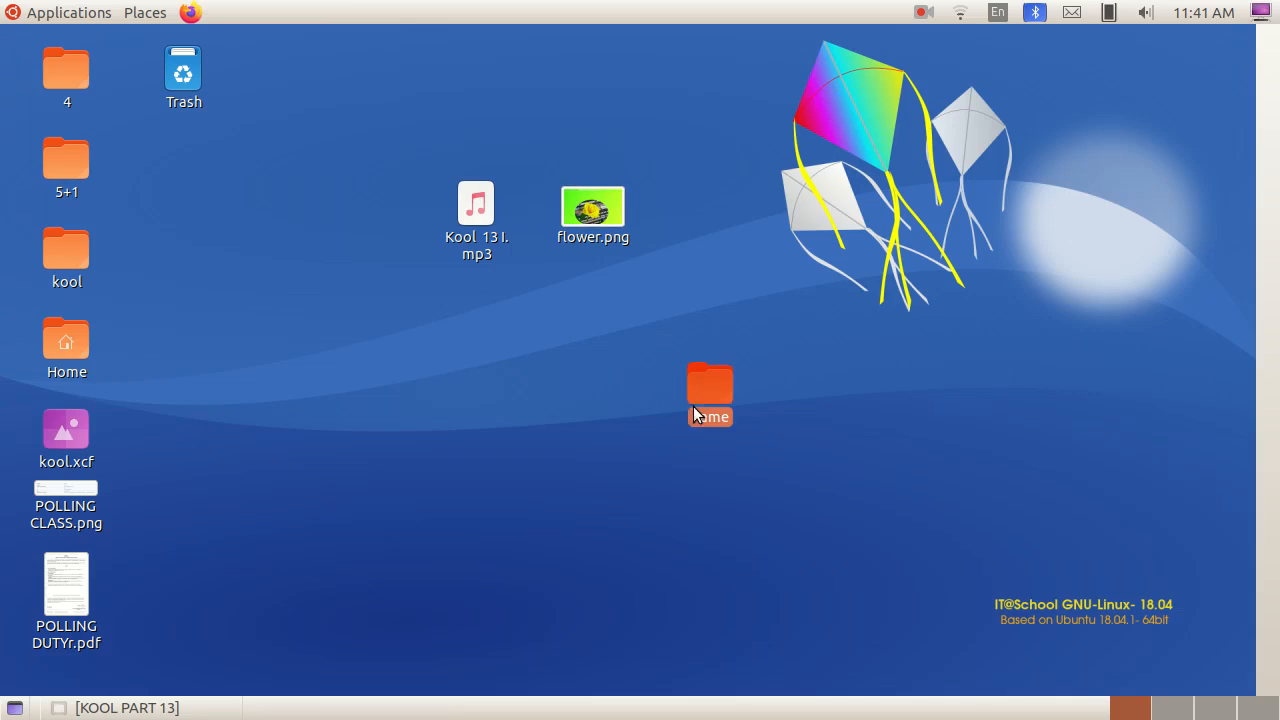
left_click(848, 402)
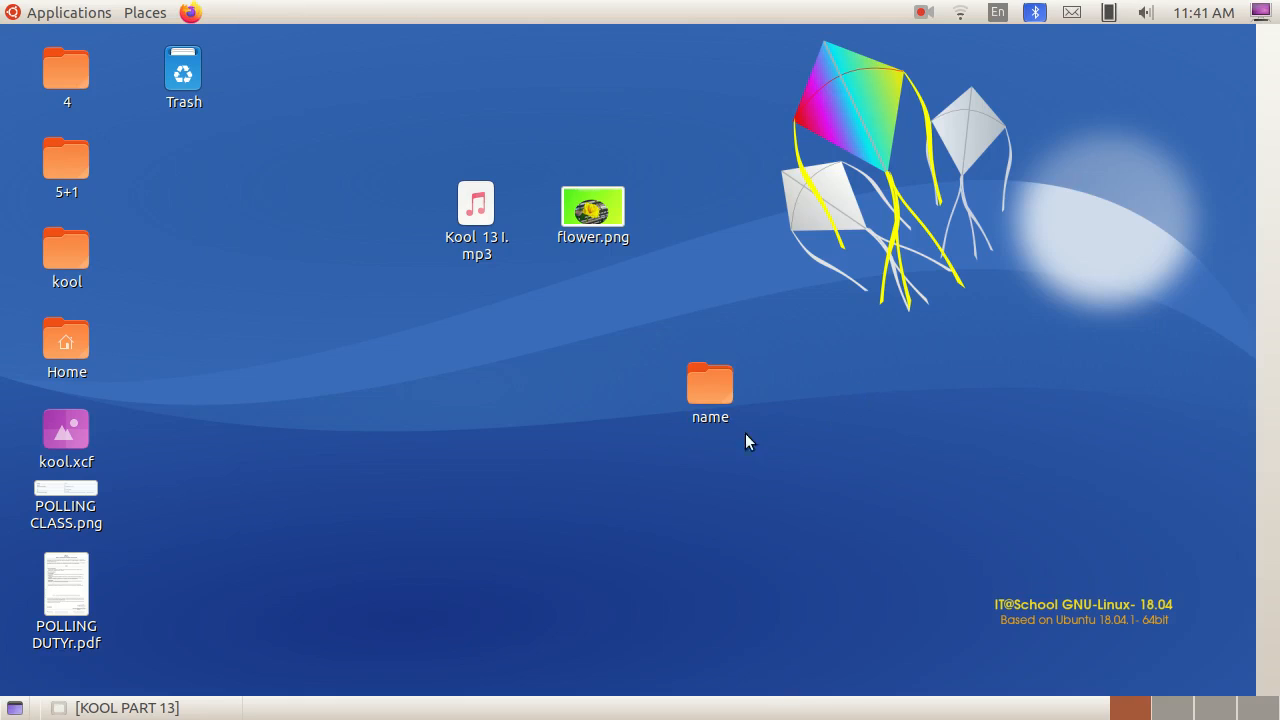
Compress the "name" folder into a .zip archive called "name"
left_click(710, 384)
left_click(861, 378)
left_click(712, 383)
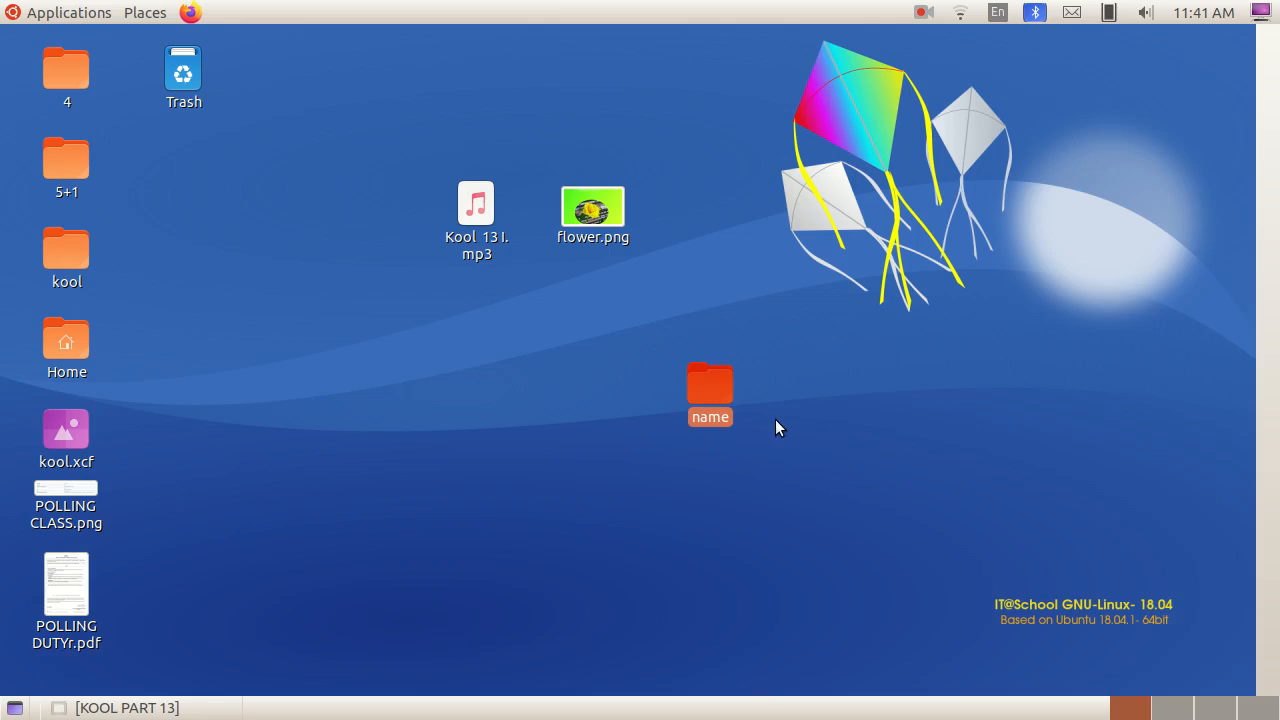
right_click(718, 398)
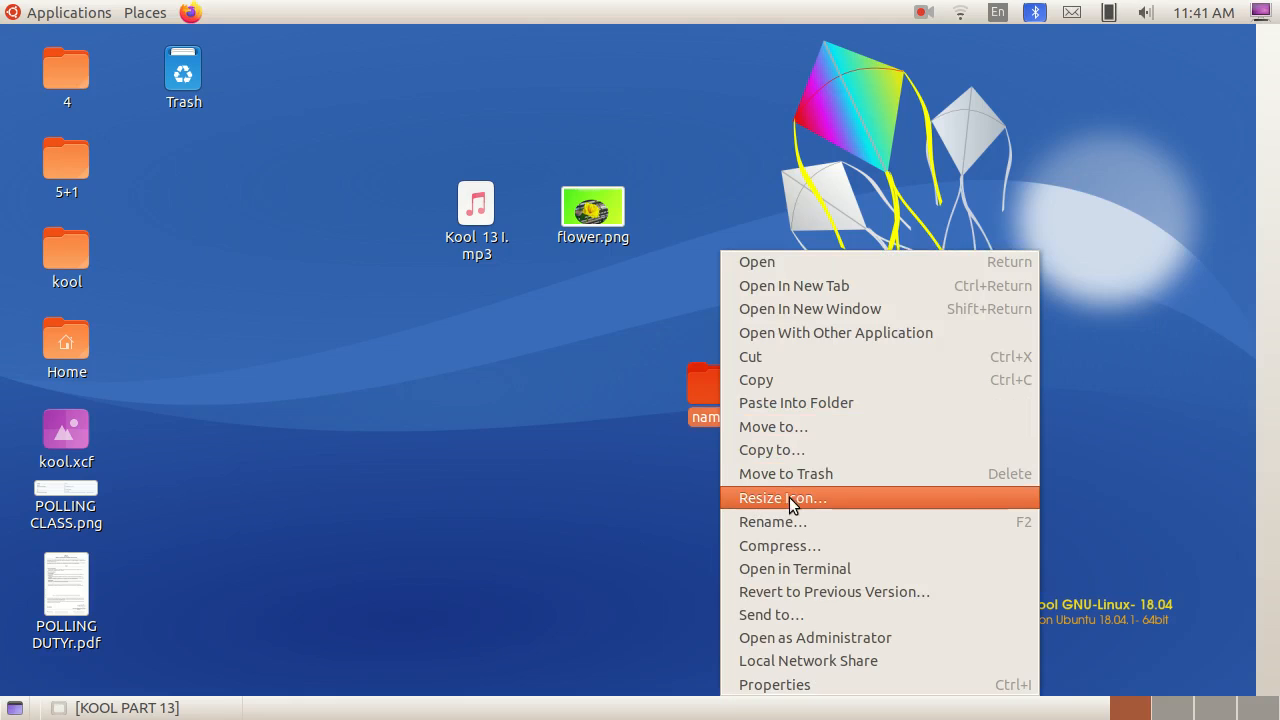
left_click(790, 545)
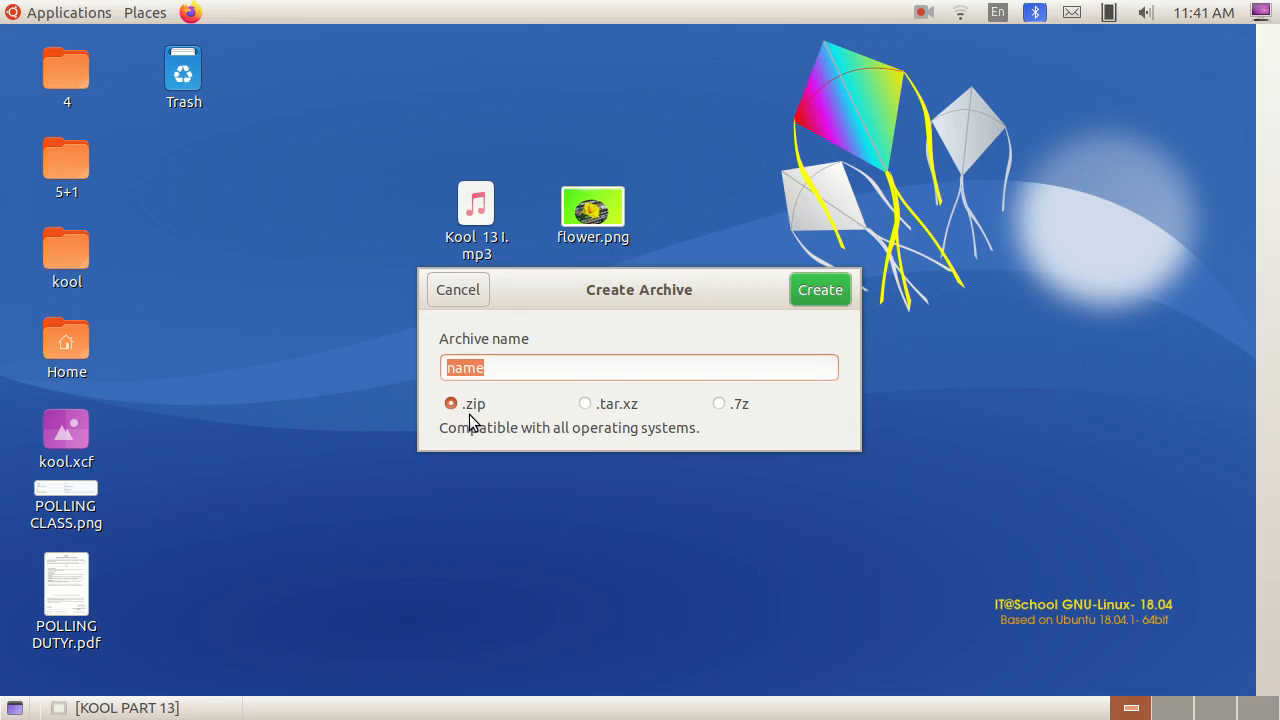
left_click(830, 296)
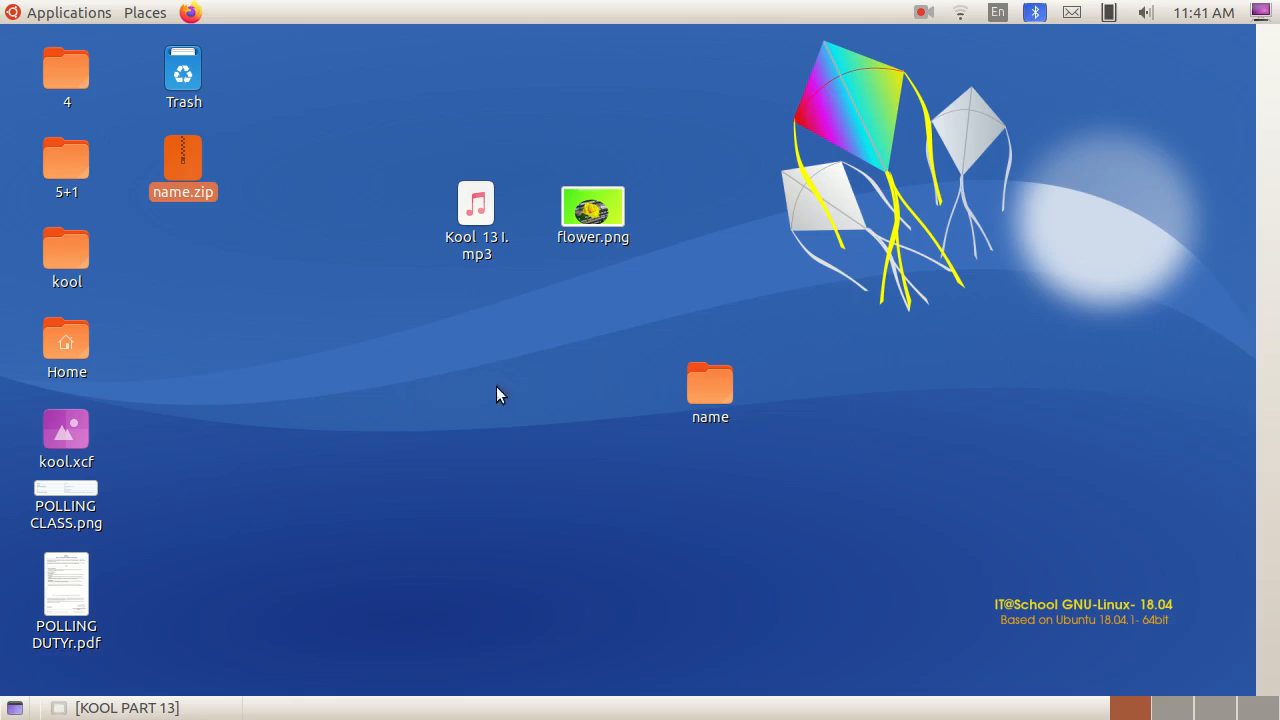
Place name.zip beside the "name" folder on the desktop and select it
left_click_drag(193, 161, 870, 425)
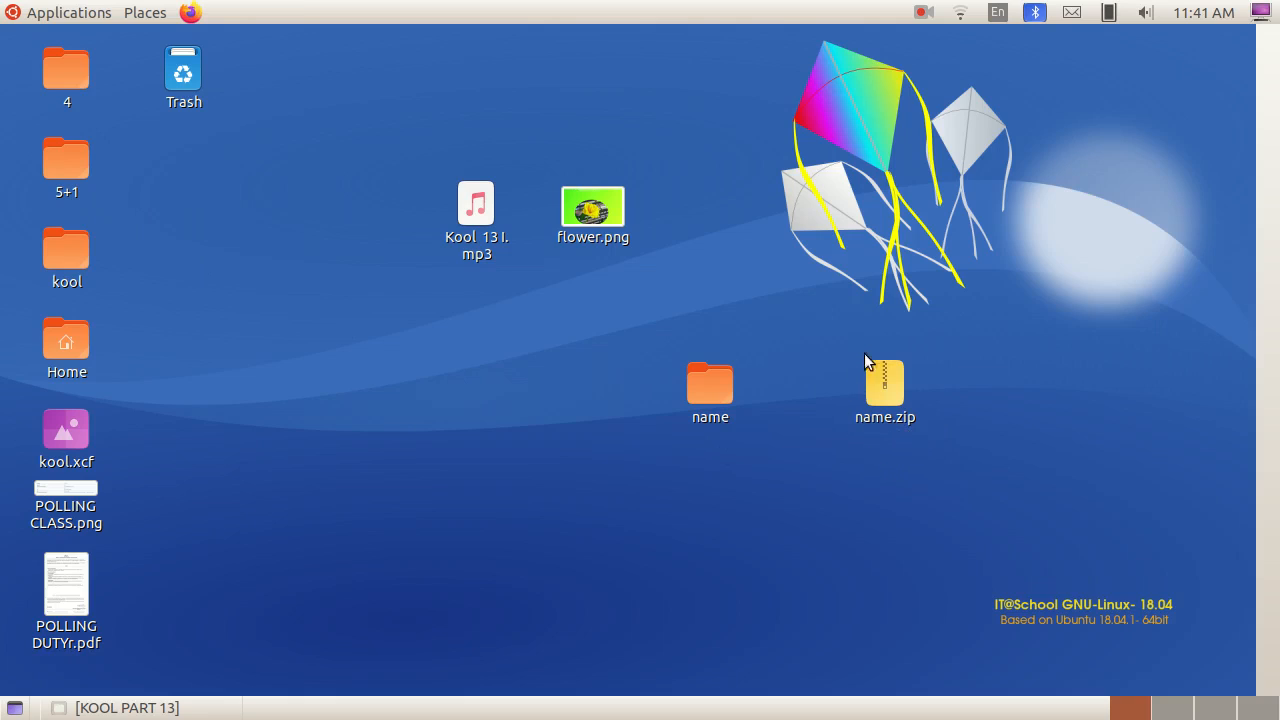
left_click(889, 356)
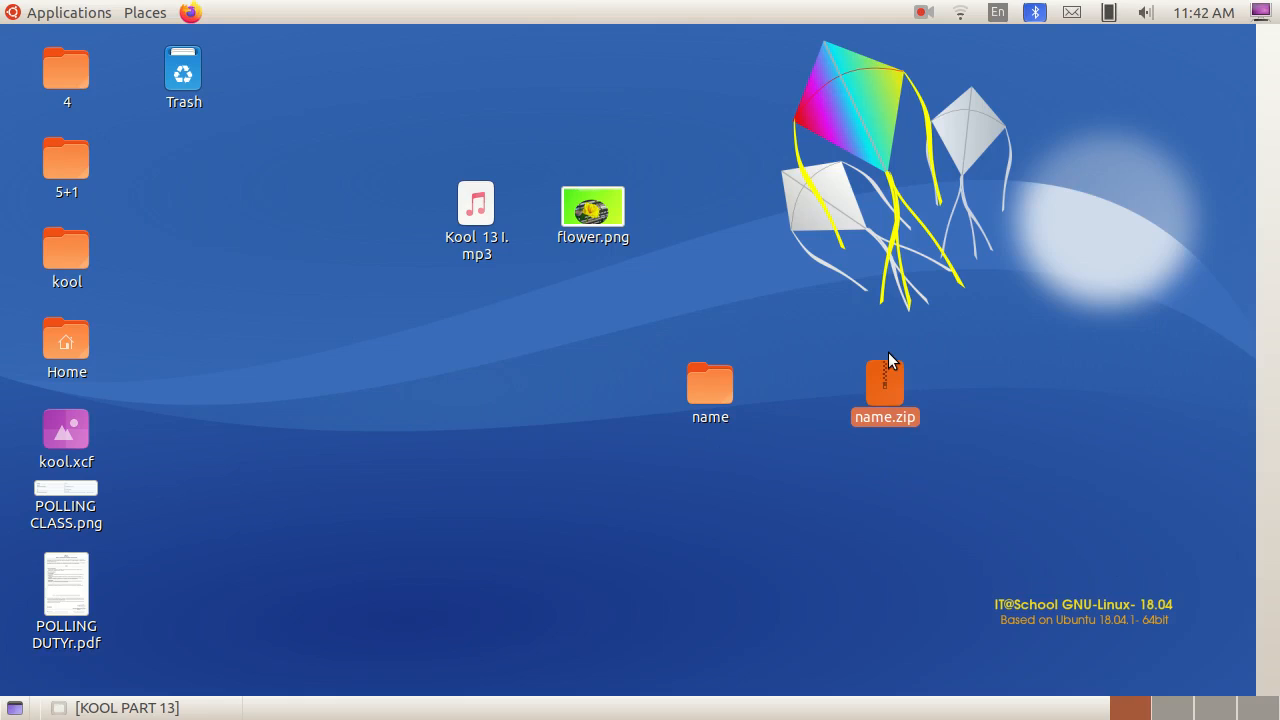
left_click(1054, 328)
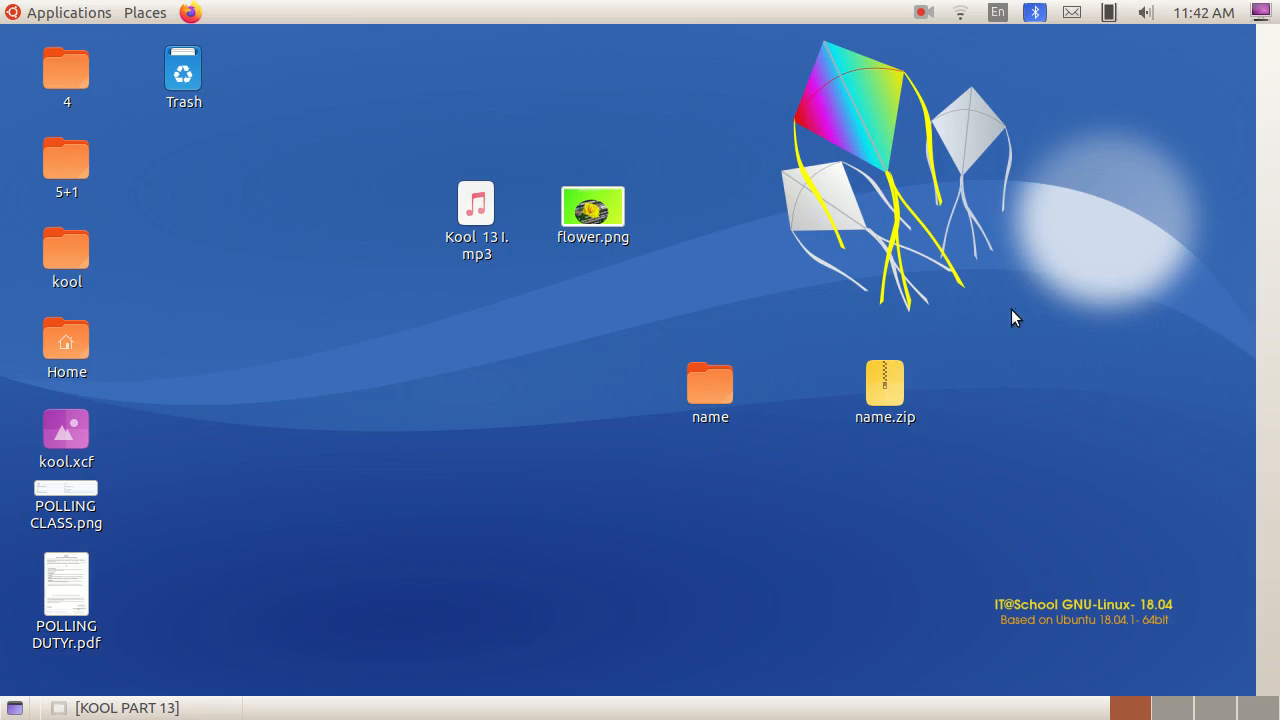
left_click(877, 392)
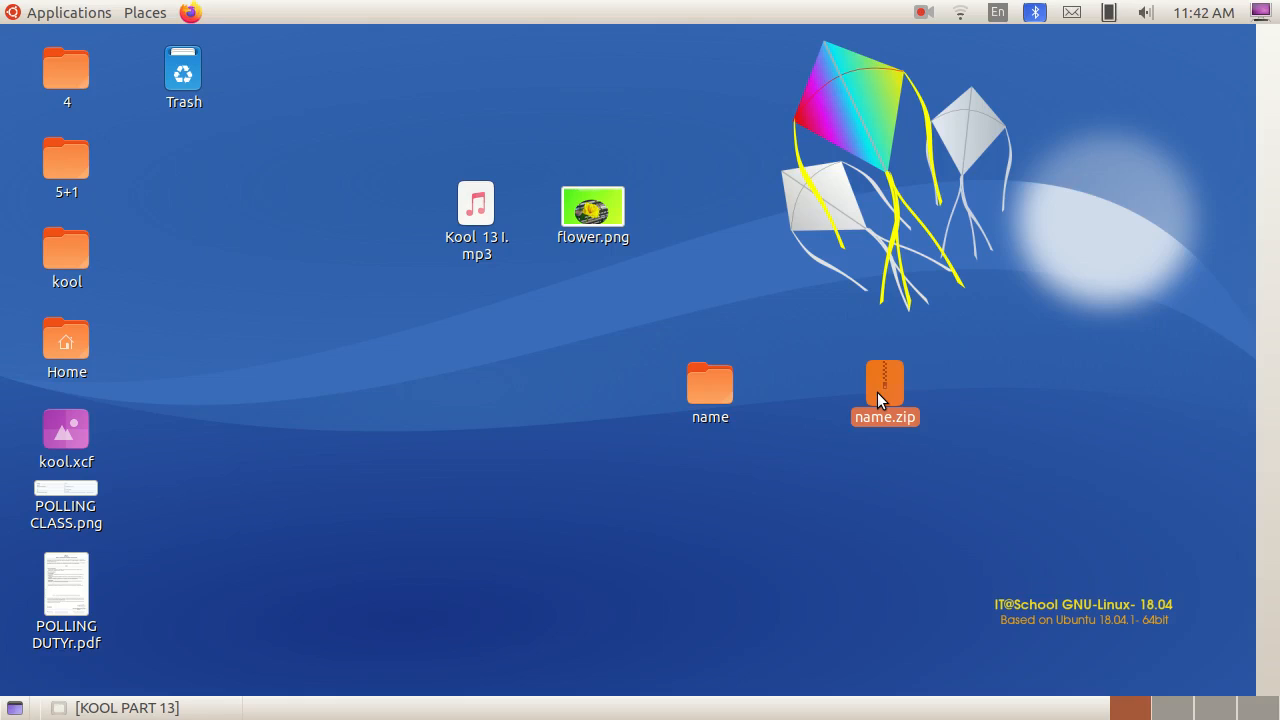